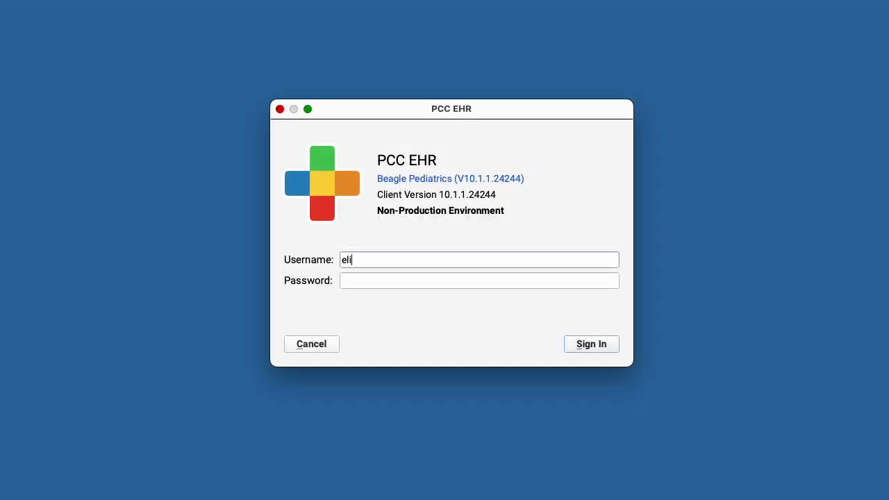
Sign in to the EHR with the account username and password.
key(Tab)
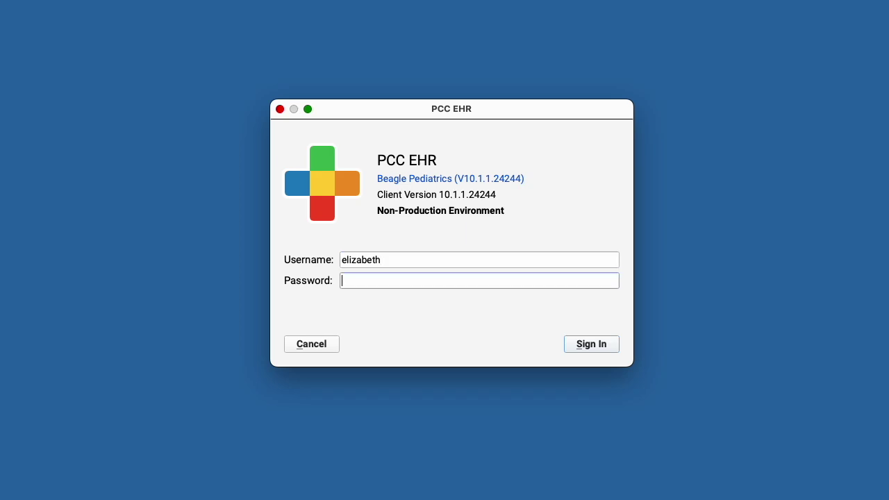
text(********)
key(Return)
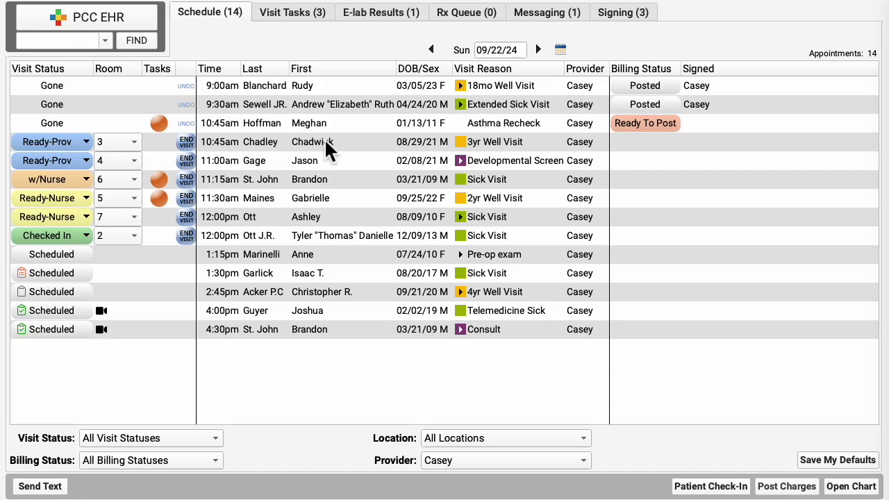
Open the chart of the 10:45am 3yr Well Visit patient and go to Family Medical History.
click(362, 144)
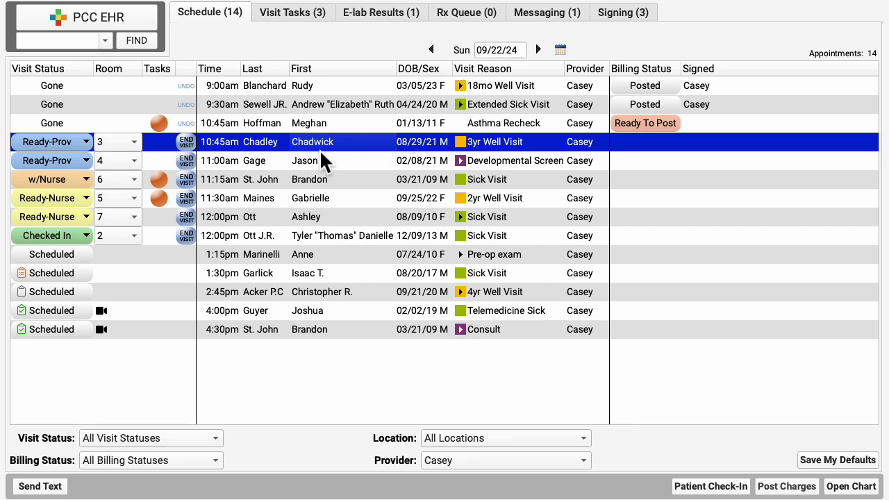
double_click(354, 145)
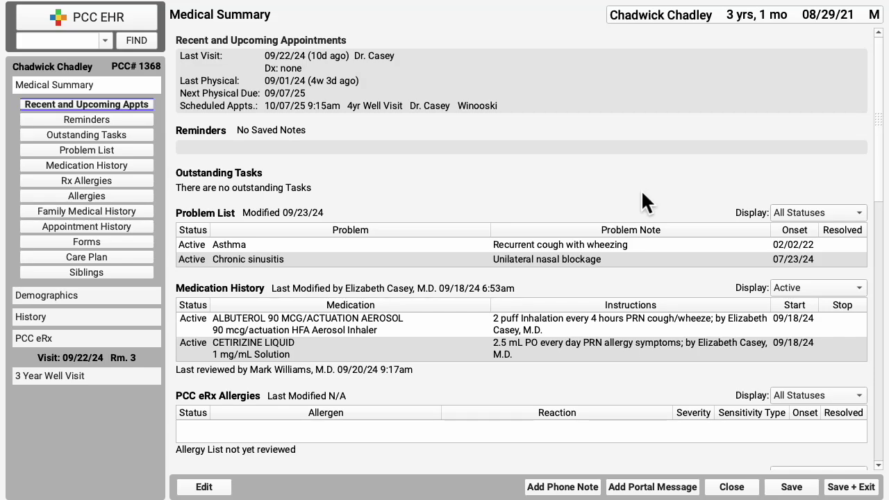
click(86, 210)
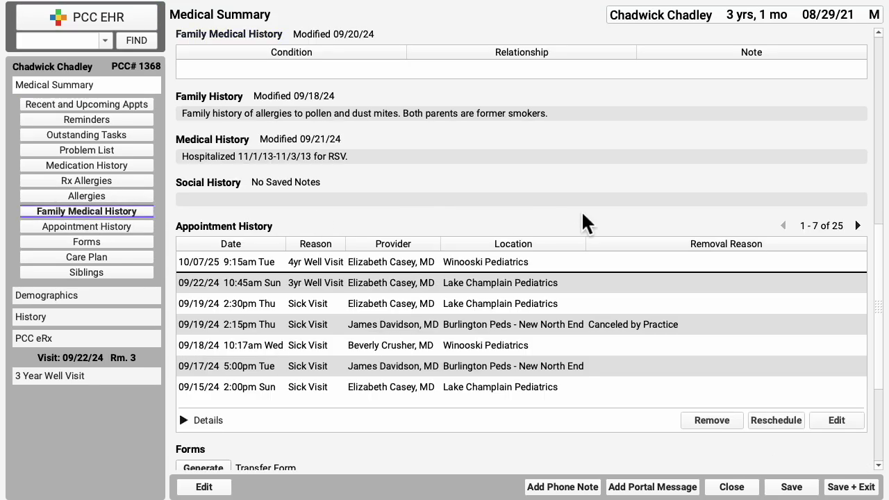
Add the condition Abnormal heart beat for the father to the family medical history and copy the history to siblings.
click(215, 488)
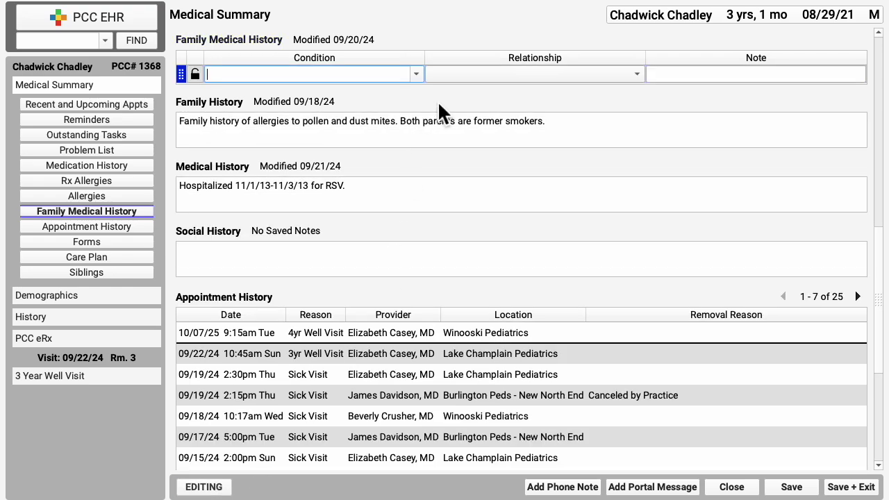
text(abnorm)
click(304, 101)
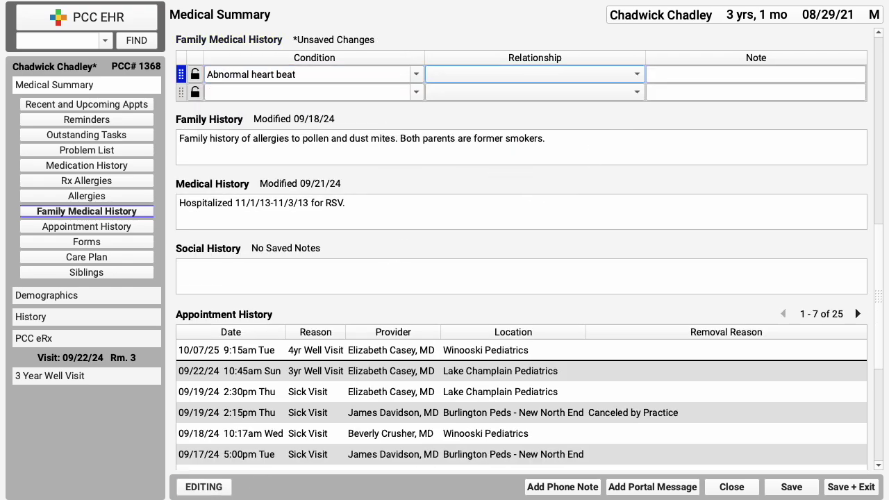
text(f)
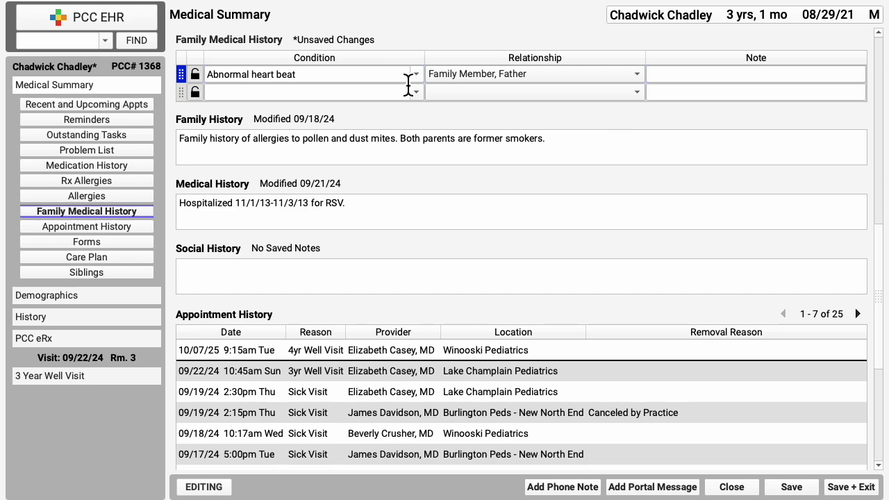
right_click(391, 81)
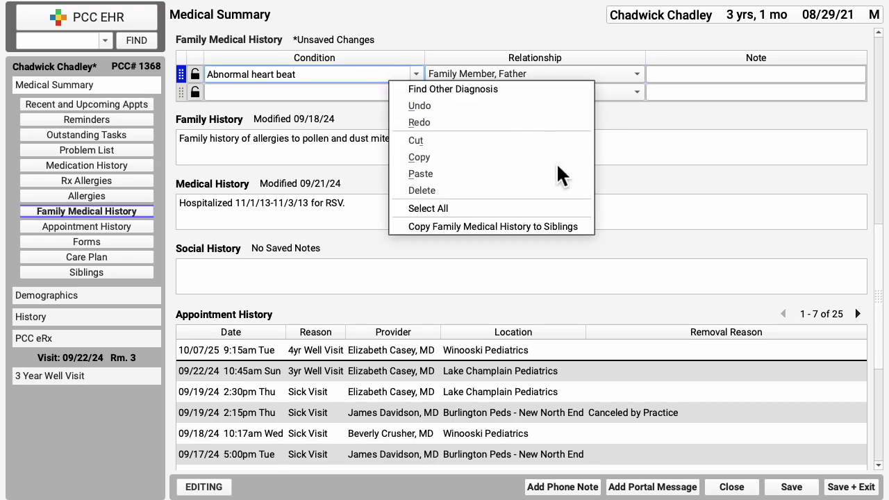
click(548, 227)
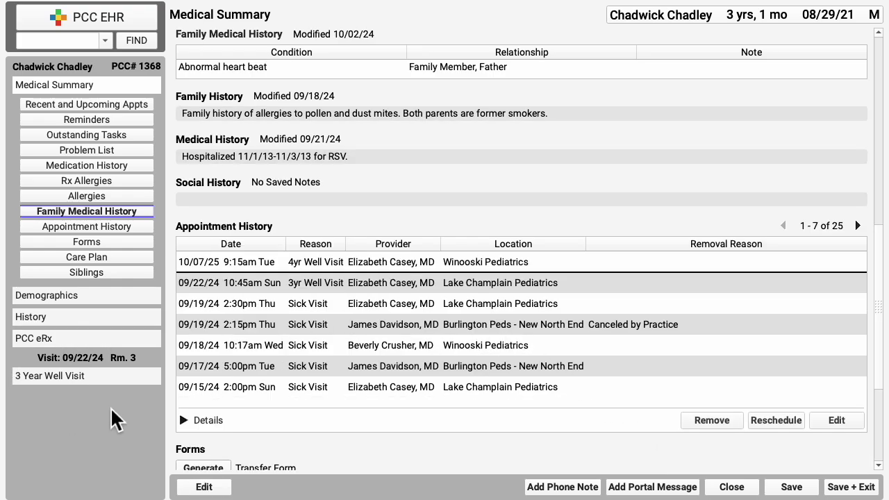
Review the patient's demographics, visit history and growth charts.
click(120, 298)
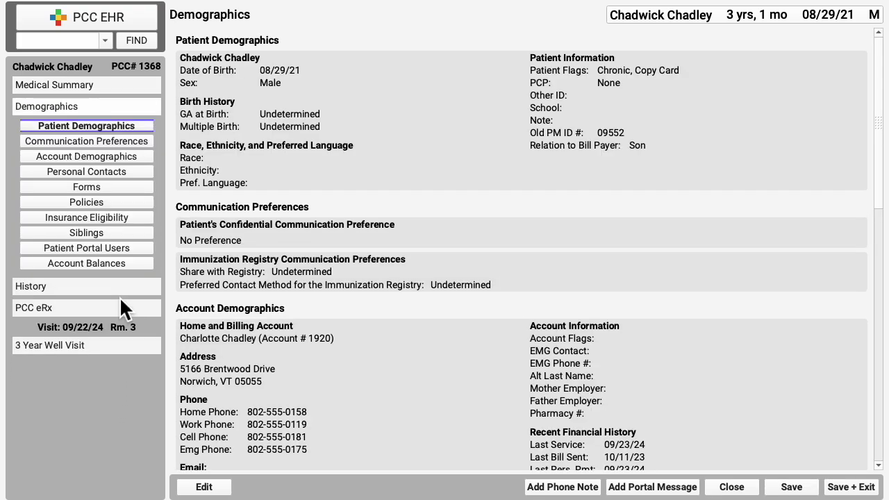
click(85, 288)
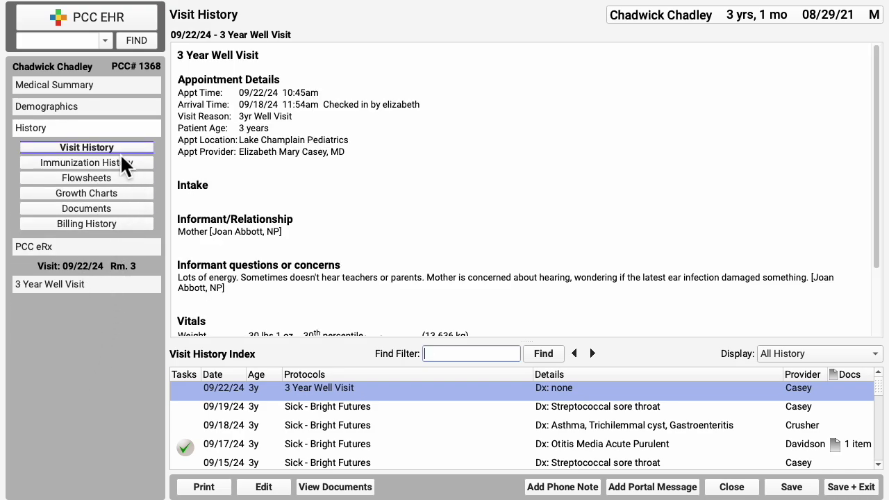
click(97, 192)
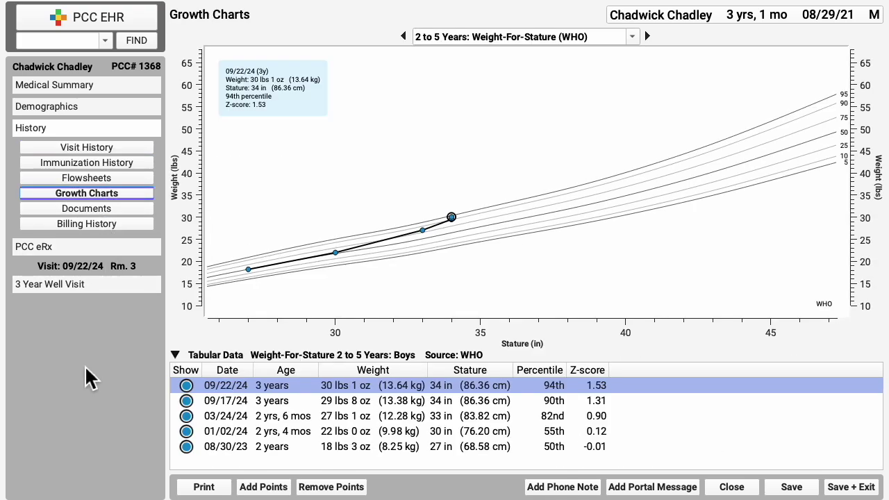
Open the 3 Year Well Visit chart note and go to its Intake section.
click(101, 285)
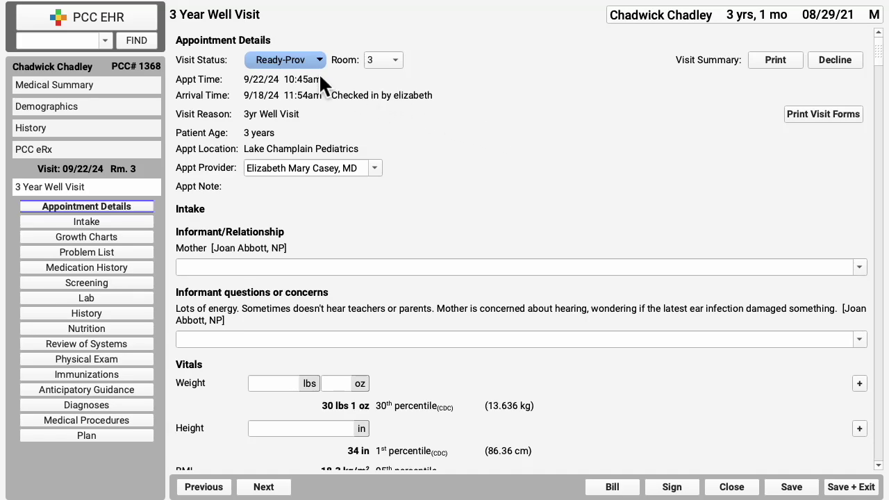
click(295, 61)
click(115, 223)
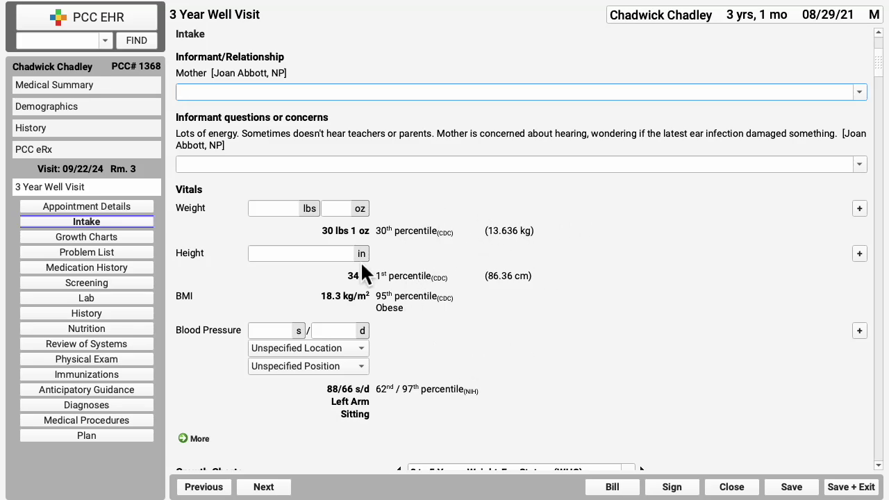
Record a blood pressure of 90/68 in the vitals, with location Left Arm and position Sitting.
click(277, 332)
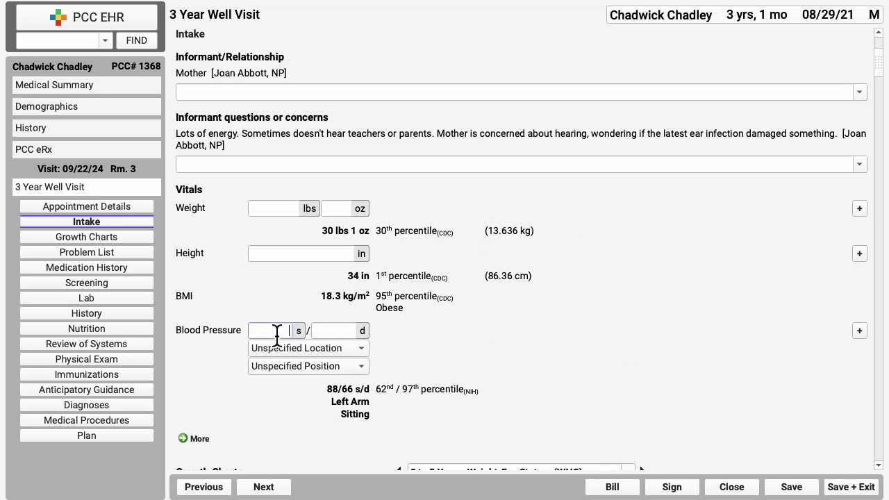
text(90)
key(Tab)
text(68)
key(Tab)
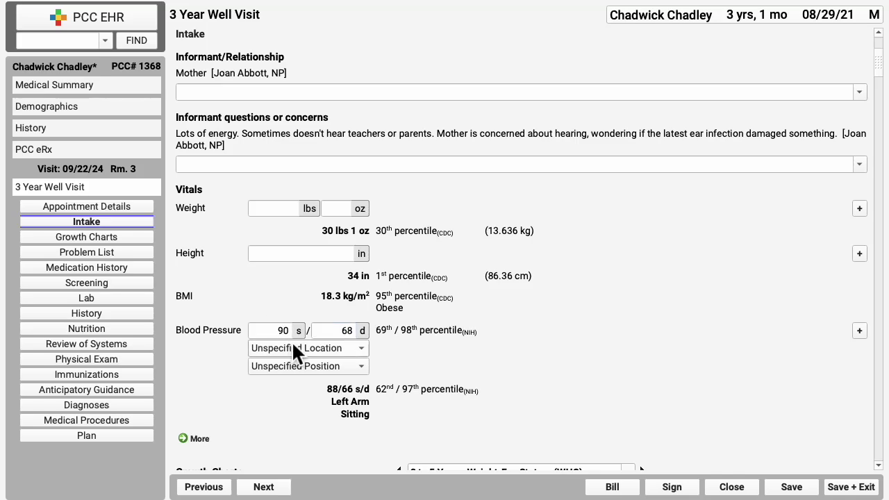
click(292, 348)
click(291, 363)
click(339, 366)
click(313, 393)
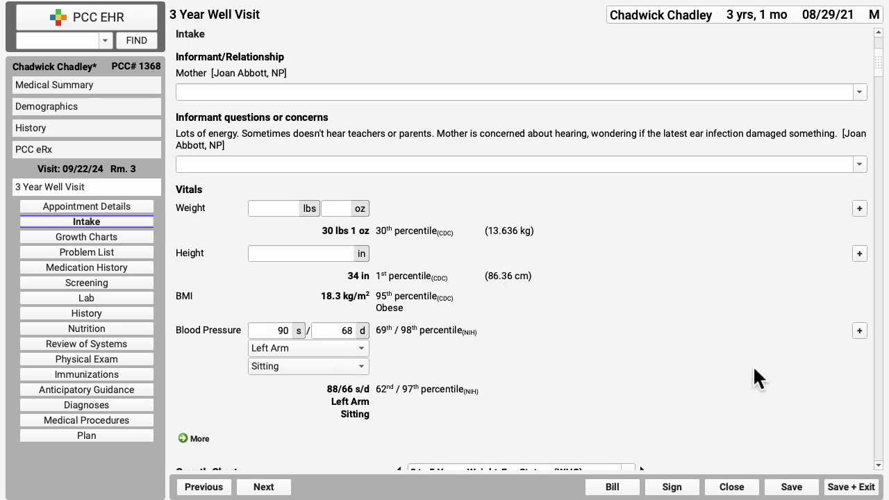
Look through the visit note's Review of Systems, Physical Exam, Intake, Growth Charts and Screening sections.
click(109, 341)
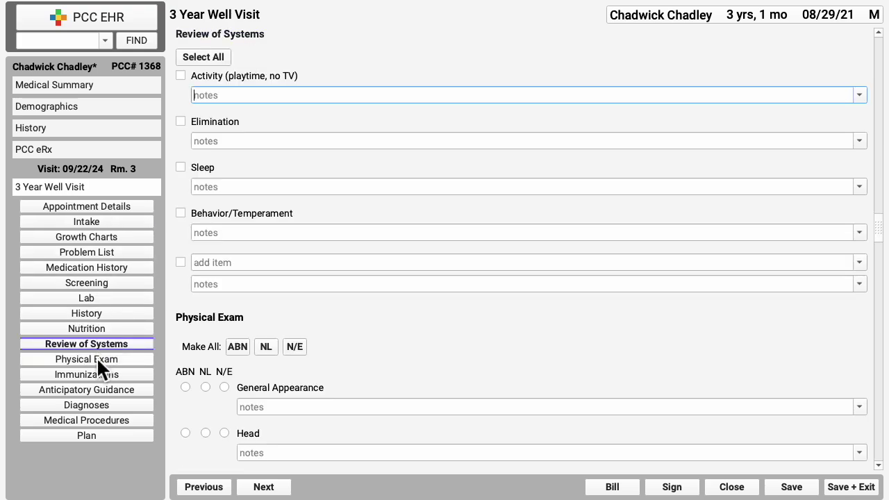
click(97, 360)
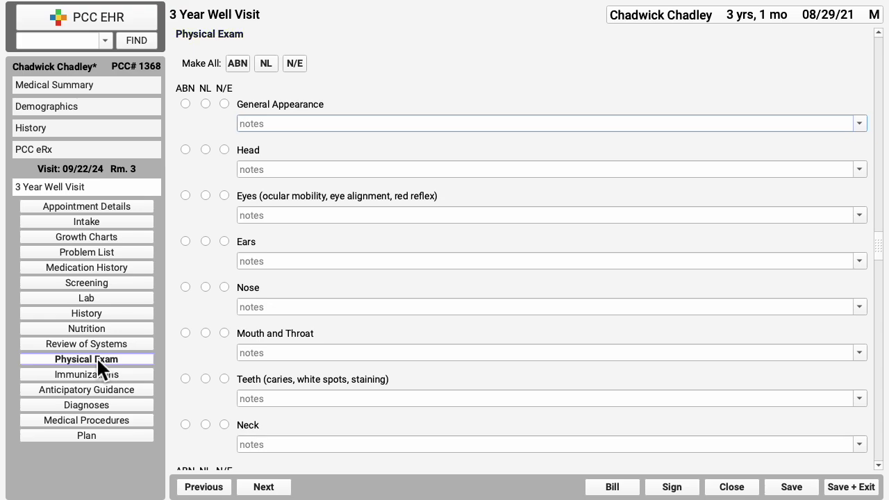
drag(878, 250, 883, 138)
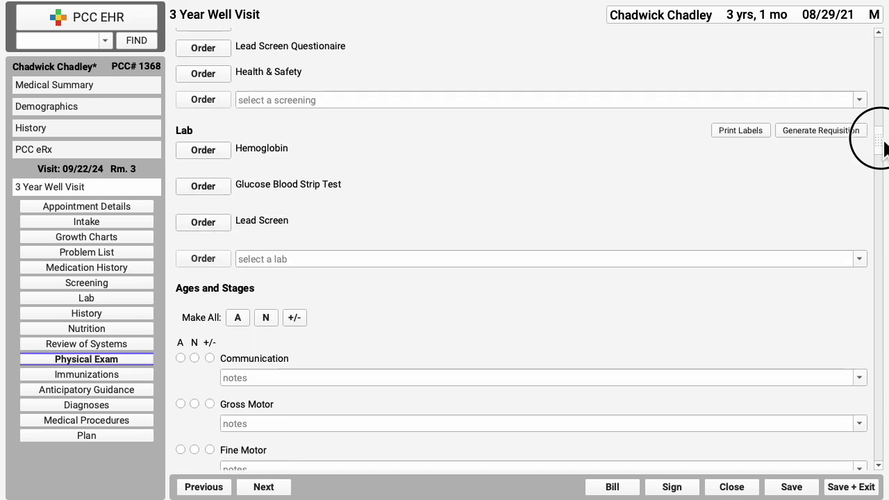
click(104, 223)
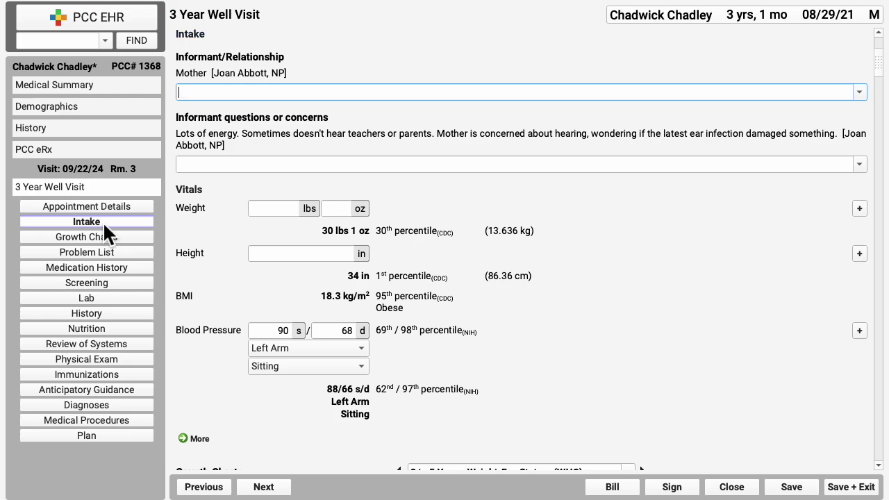
click(273, 489)
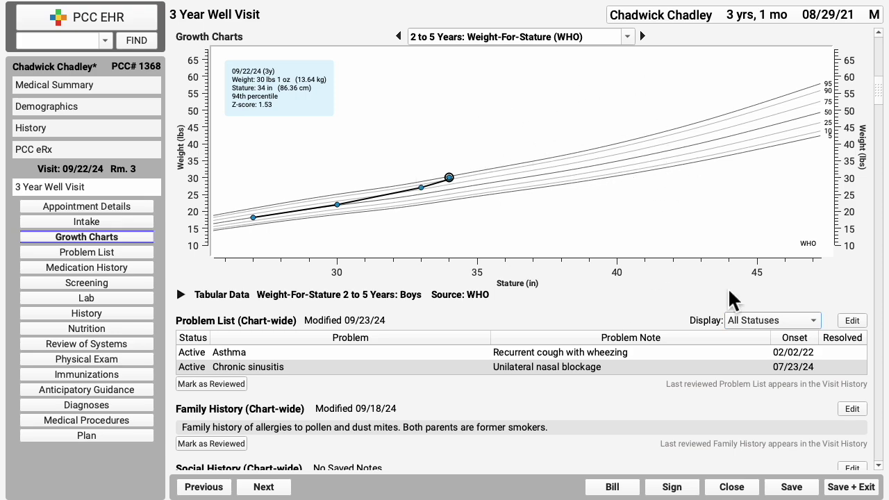
click(111, 282)
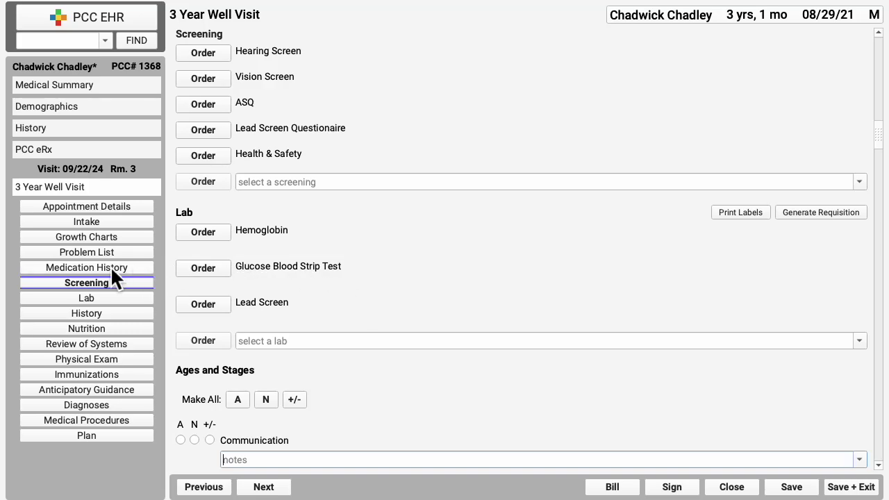
Mark the chart-wide Problem List as reviewed for this visit.
click(91, 254)
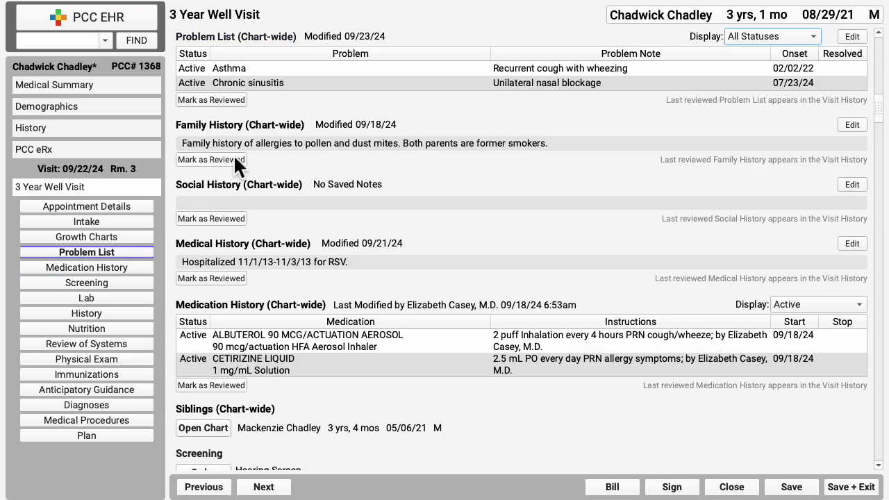
click(231, 101)
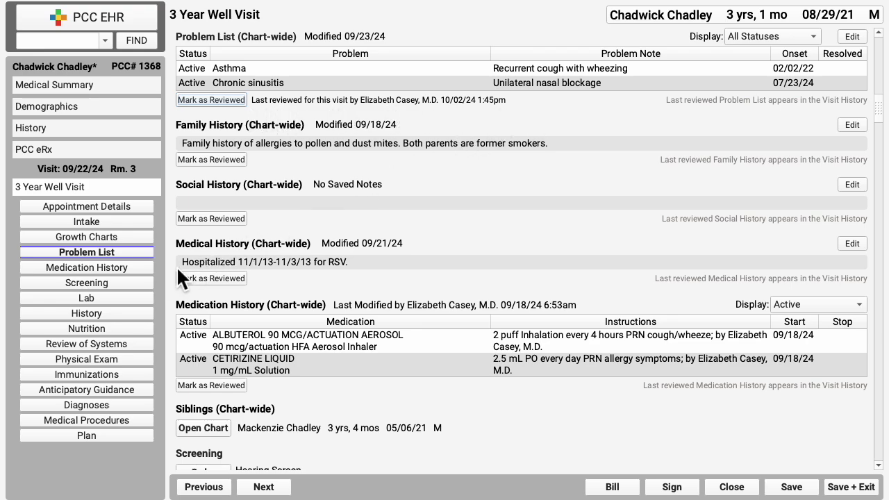
Order the Hearing Screen and Lead Screen Questionaire screenings and the Lead Screen lab.
click(115, 287)
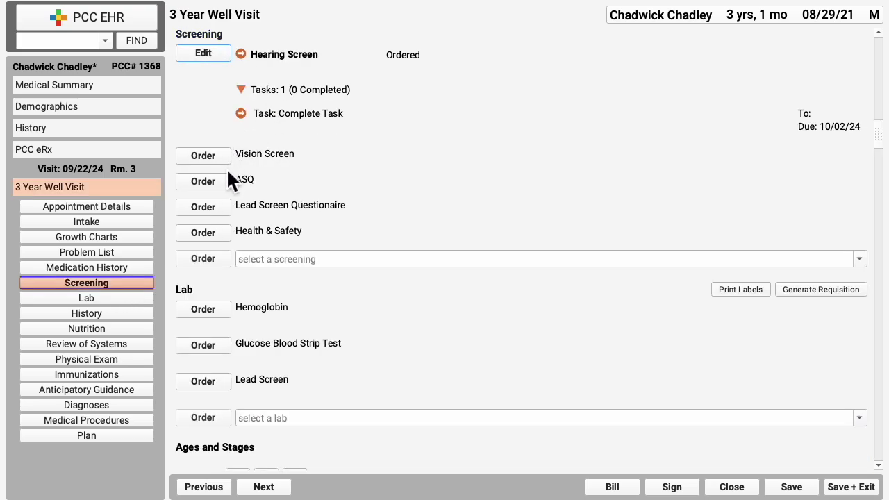
click(222, 204)
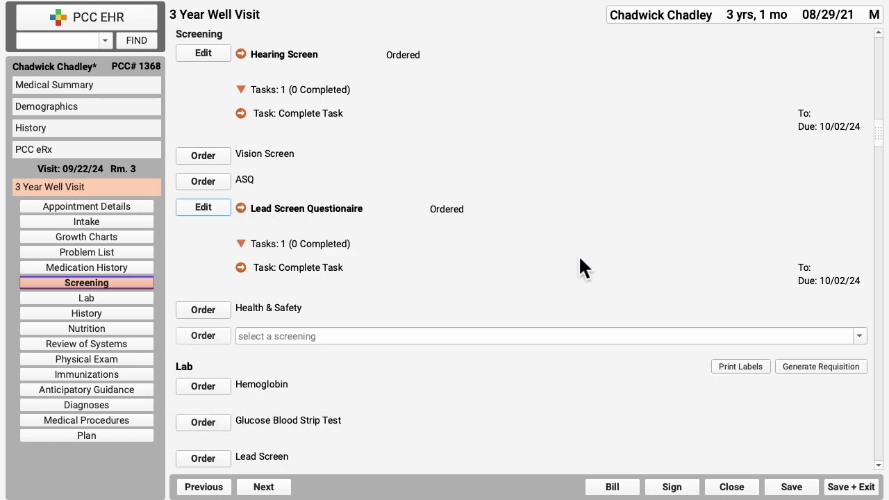
click(221, 458)
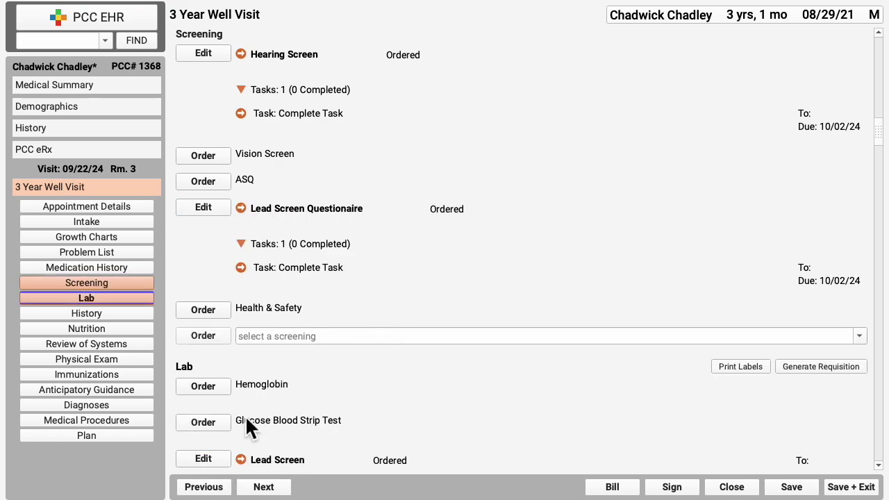
Examine the Lead Screen lab order's result fields and task, and leave it without saving changes.
click(215, 466)
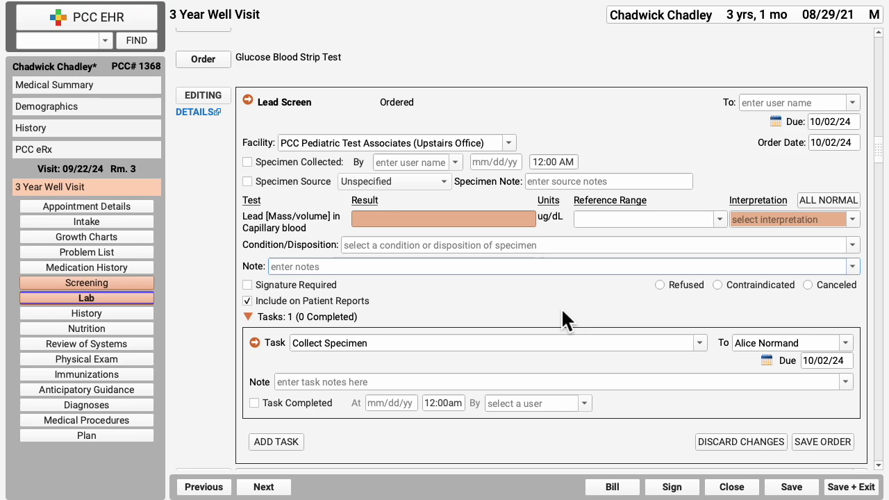
click(735, 441)
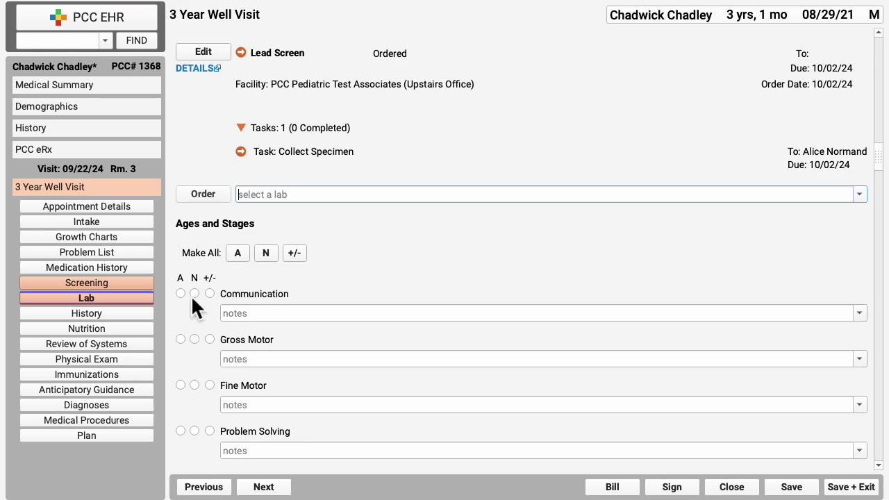
Reuse the last answers for dental home and potty training in the visit's History, adding ", nighttime diaper" to the potty training note.
click(136, 314)
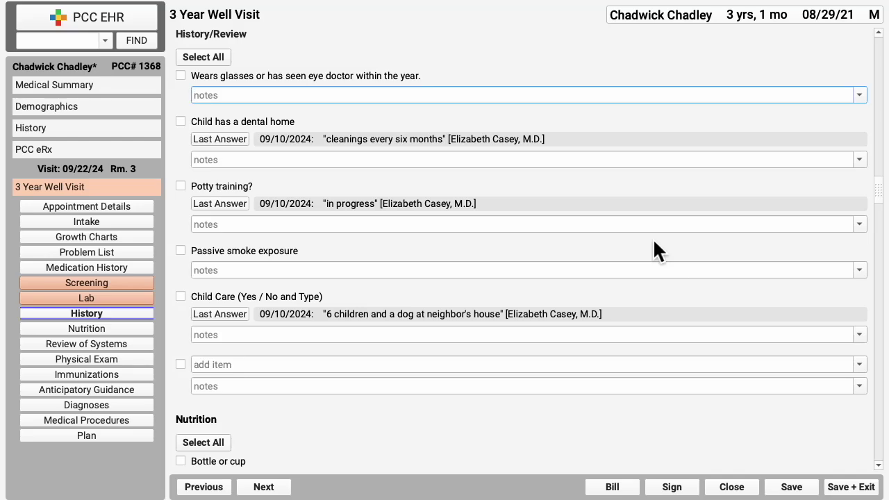
click(224, 140)
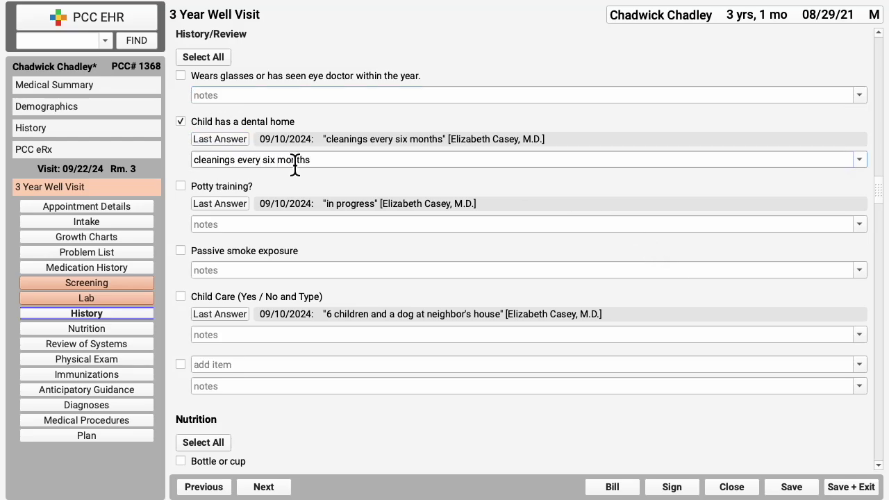
click(221, 203)
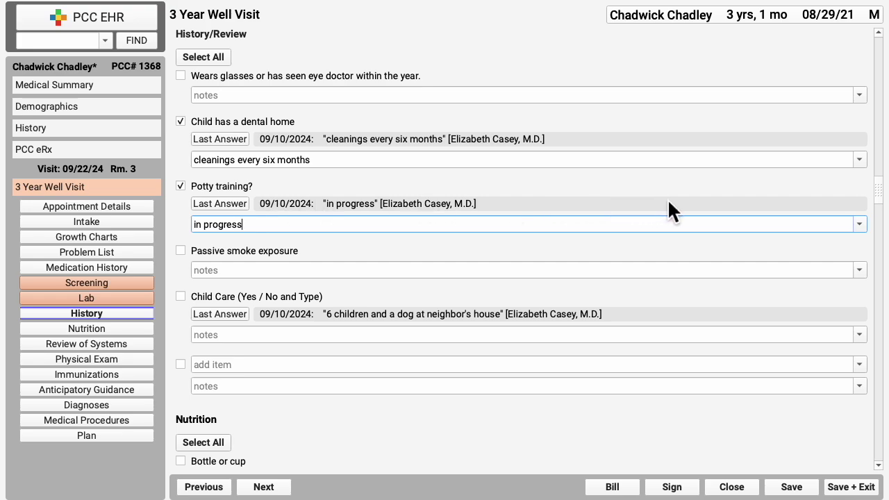
click(294, 222)
text(, nighttime diaper)
click(596, 182)
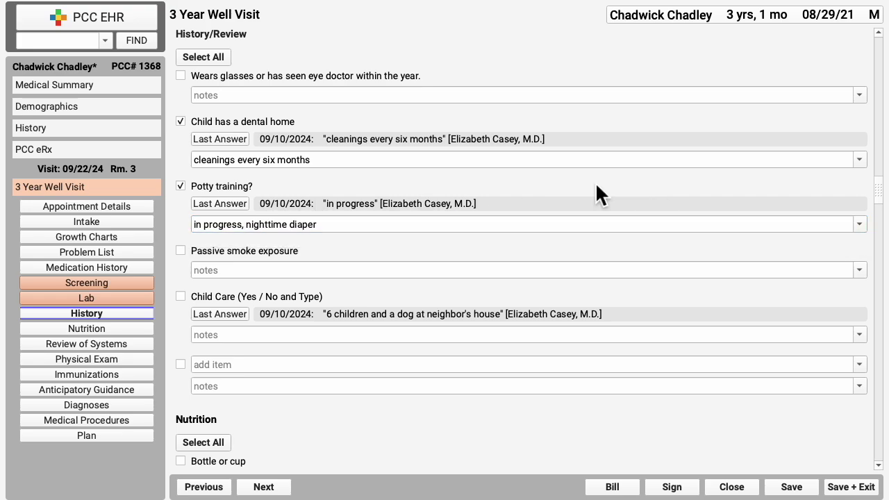
Mark all Physical Exam items normal, except Teeth as abnormal with the note "irregular growth pattern/crowding.".
click(103, 357)
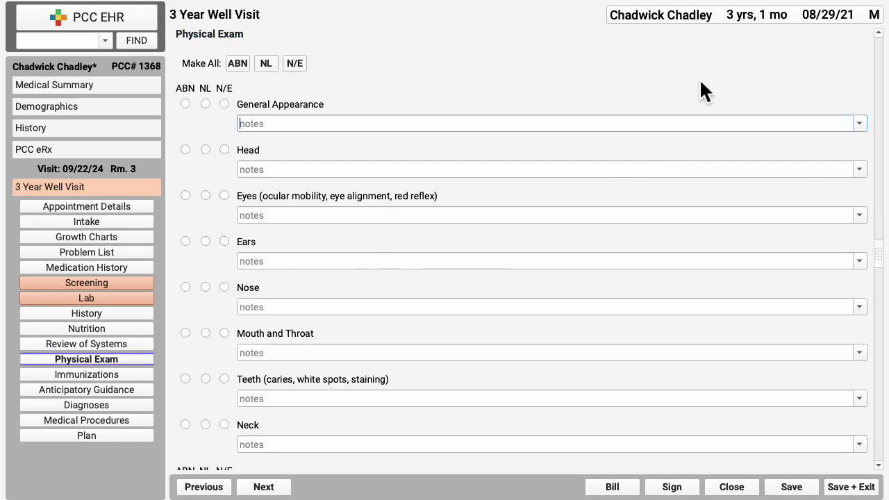
click(270, 64)
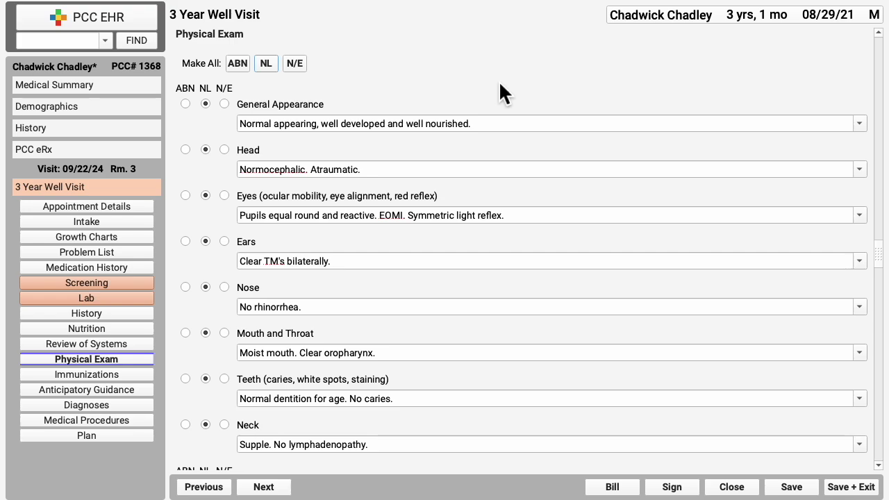
click(186, 379)
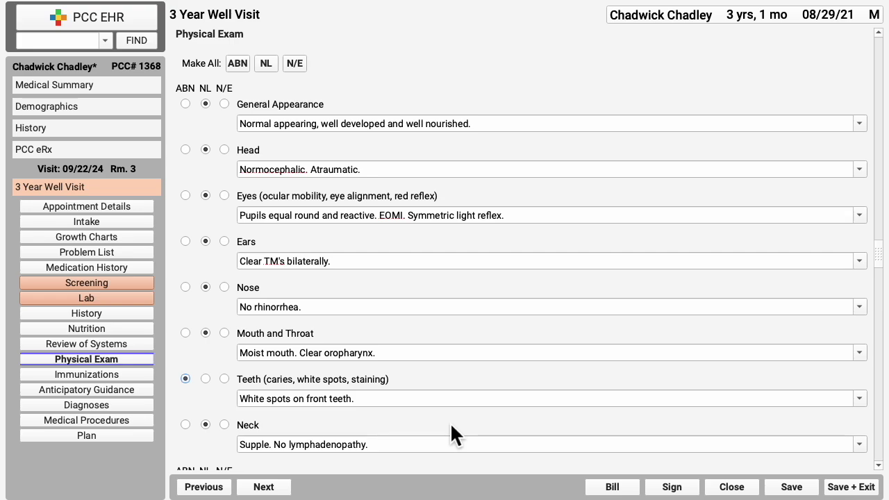
key(Tab)
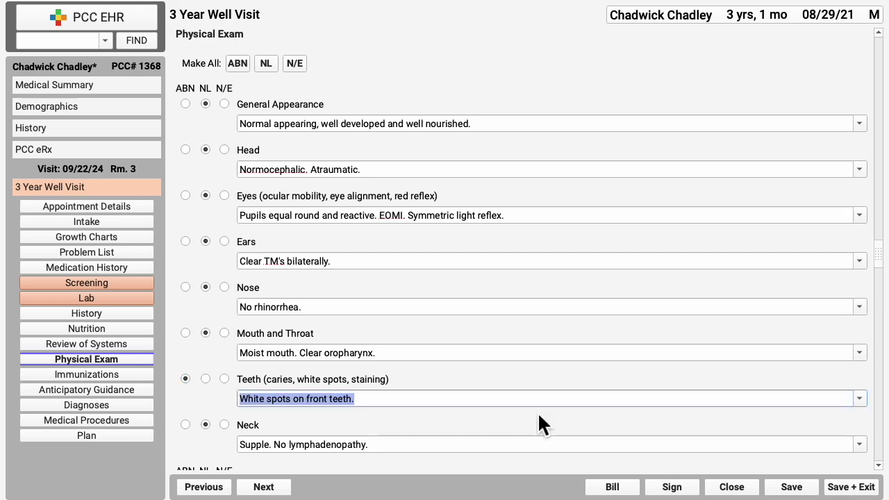
click(865, 403)
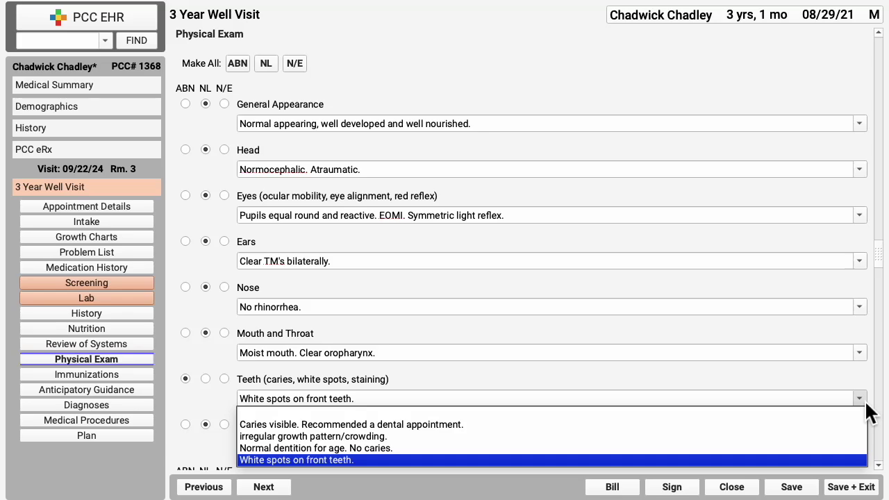
click(376, 436)
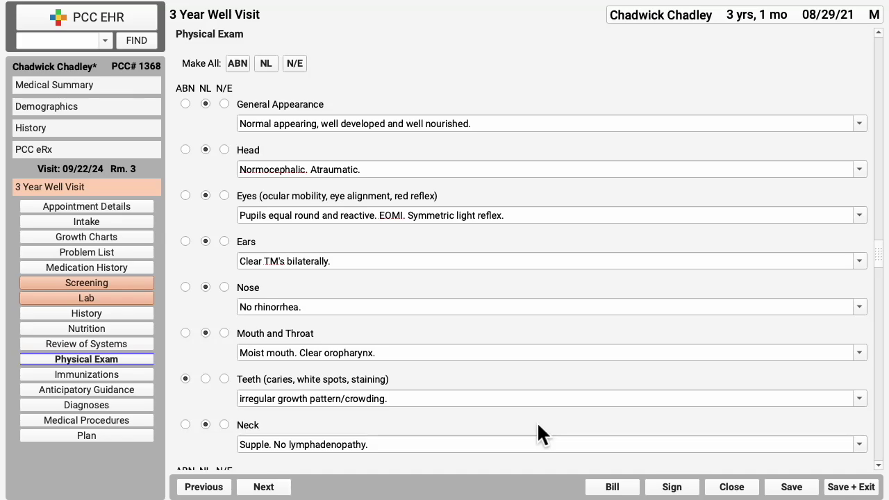
Mark Ears abnormal in the Physical Exam and fill its note using the ".wax" snippet.
click(186, 241)
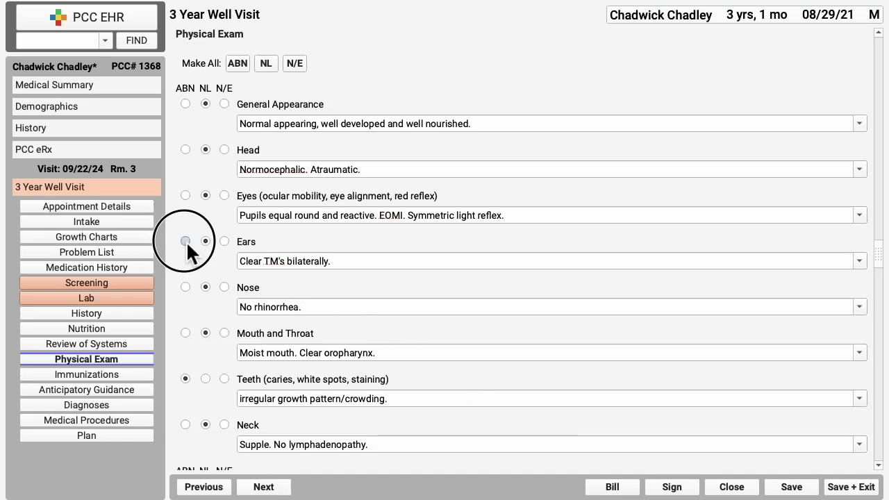
click(286, 262)
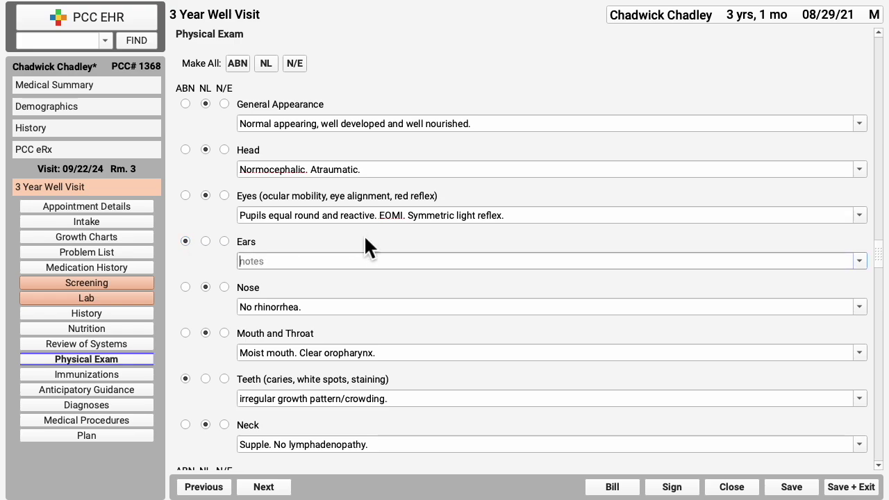
text(.wax)
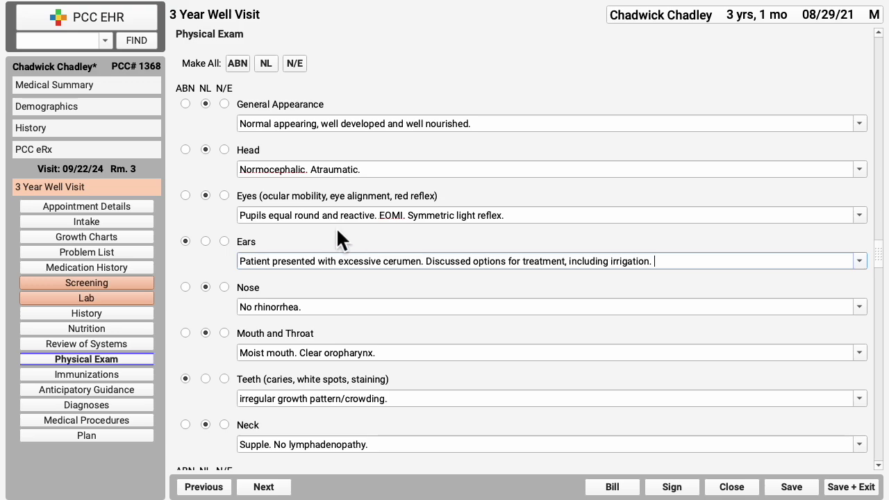
Order the Influenza 171 and DTaP 20 vaccines in the visit's Immunizations section.
click(95, 372)
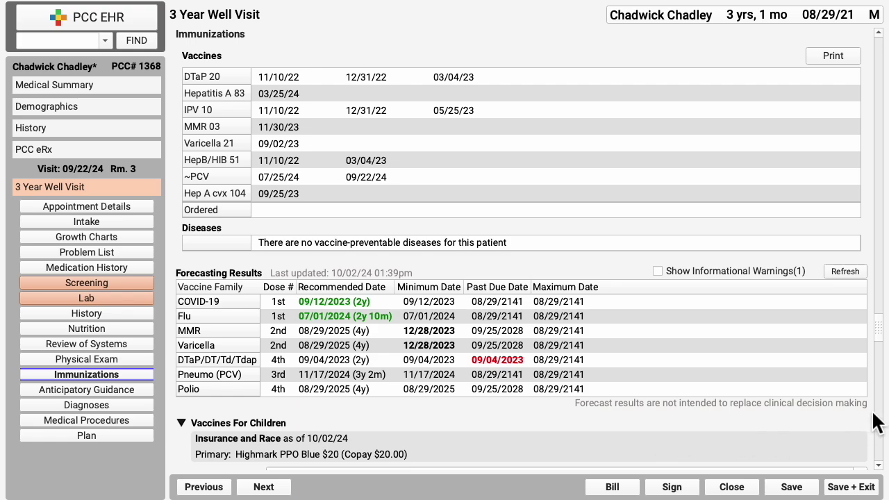
scroll(727, 391, down, 3)
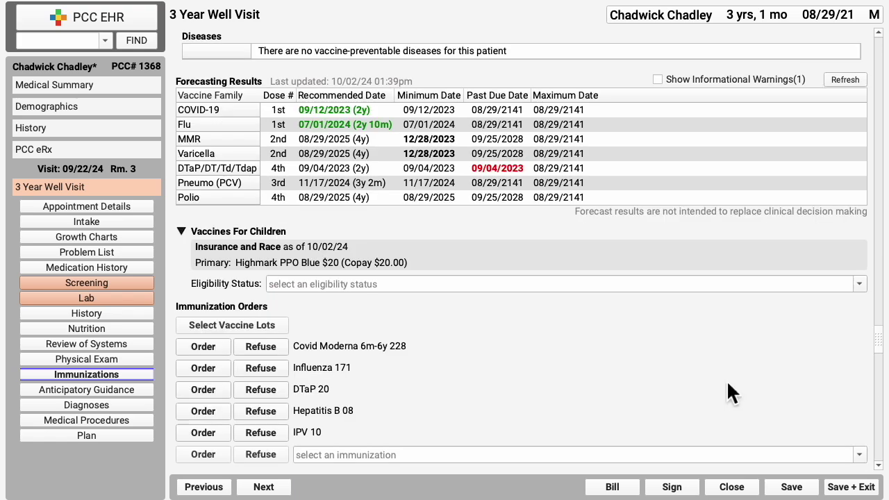
click(213, 371)
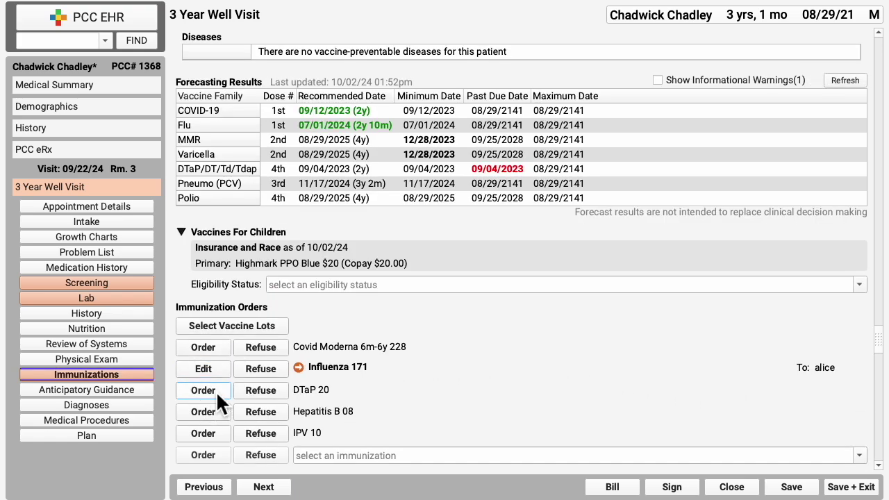
click(216, 391)
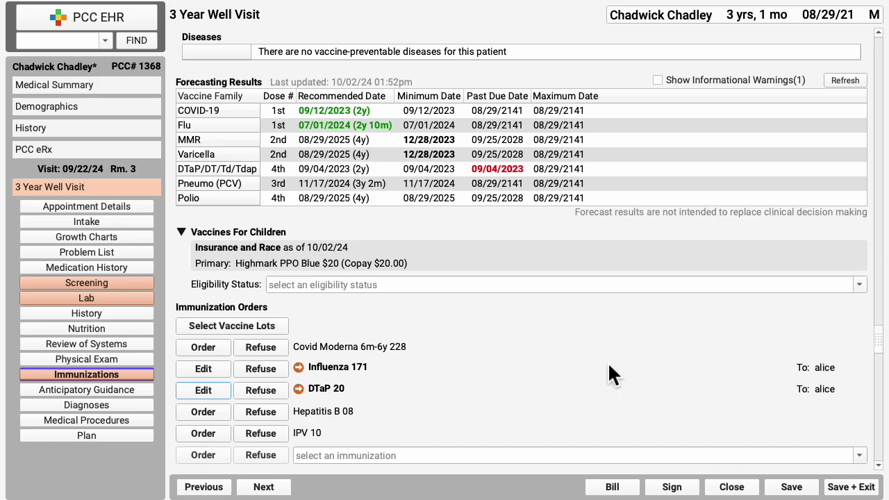
Examine the patient's PCC eRx information and Prescribe section, and return to the 3 Year Well Visit chart note.
click(84, 150)
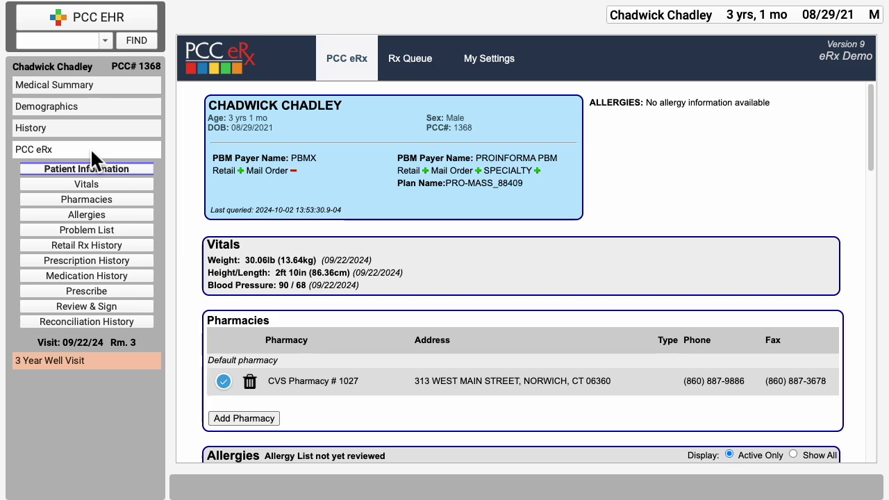
click(124, 295)
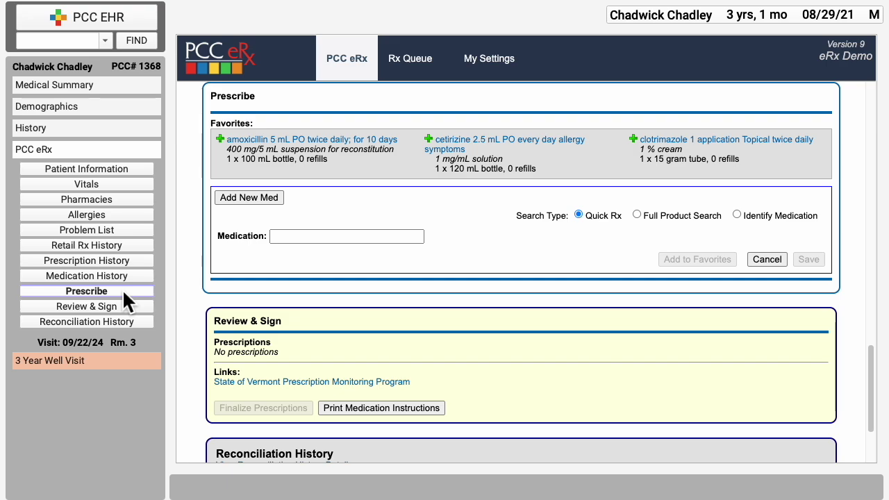
click(89, 360)
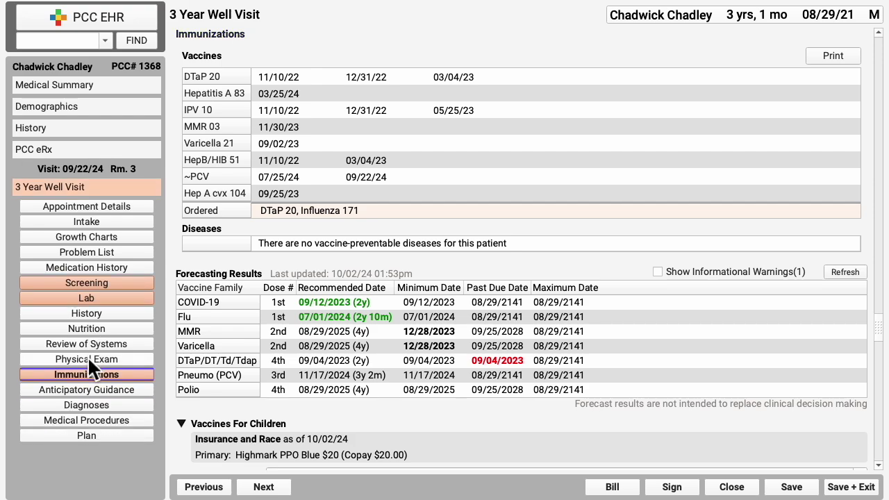
View the sibling's Medical Summary from the visit's chart-wide Siblings section, and close the sibling's chart.
click(92, 268)
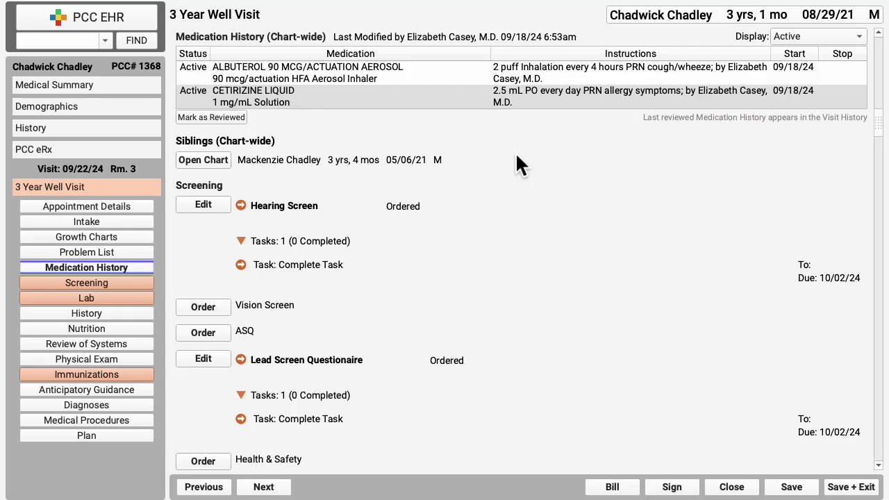
click(210, 160)
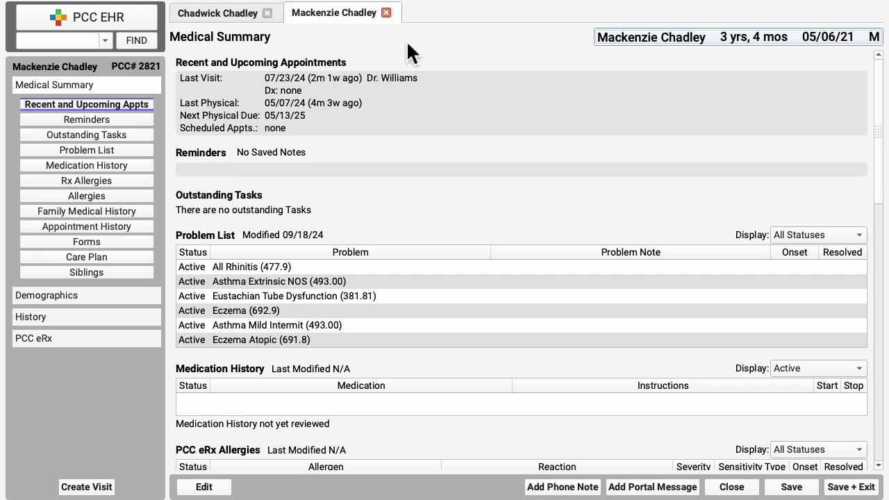
click(386, 12)
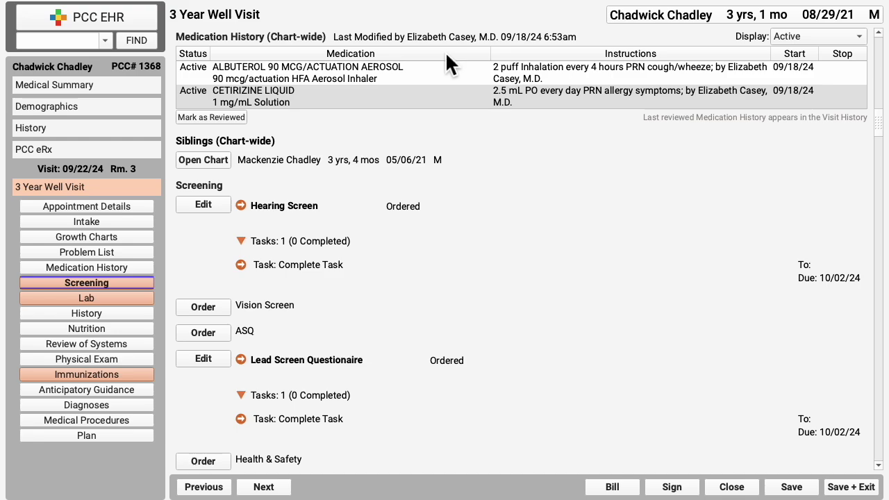
Select the diagnoses Well child visit and Dietary management education, guidance, and counseling for the visit.
click(104, 407)
click(181, 59)
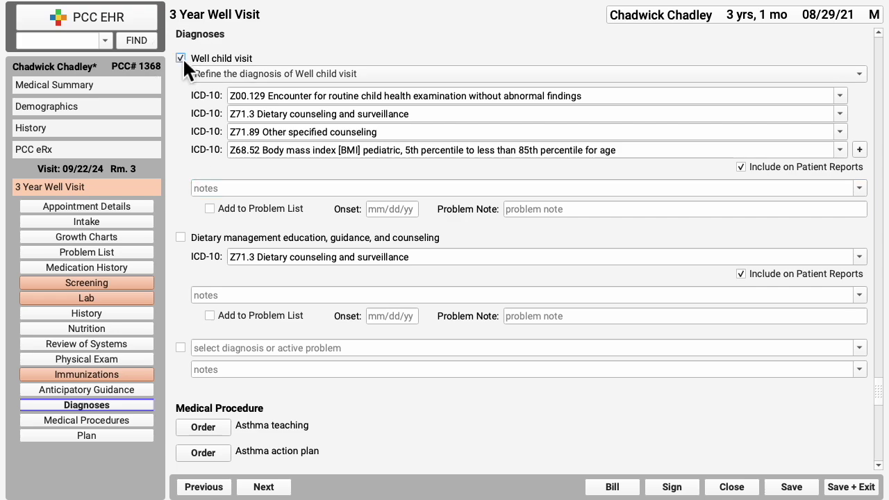
click(180, 237)
Add the diagnosis Excessive cerumen in ear canal to the visit with right ear laterality.
click(241, 346)
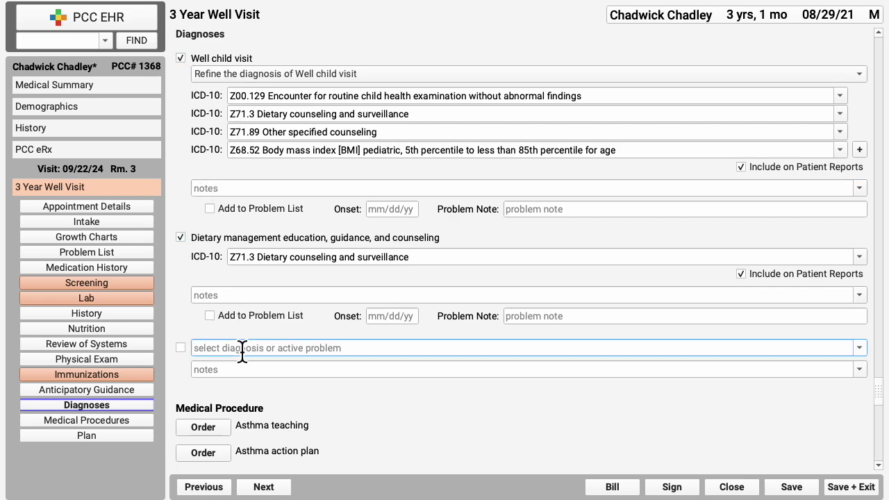
text(ceru)
key(Down)
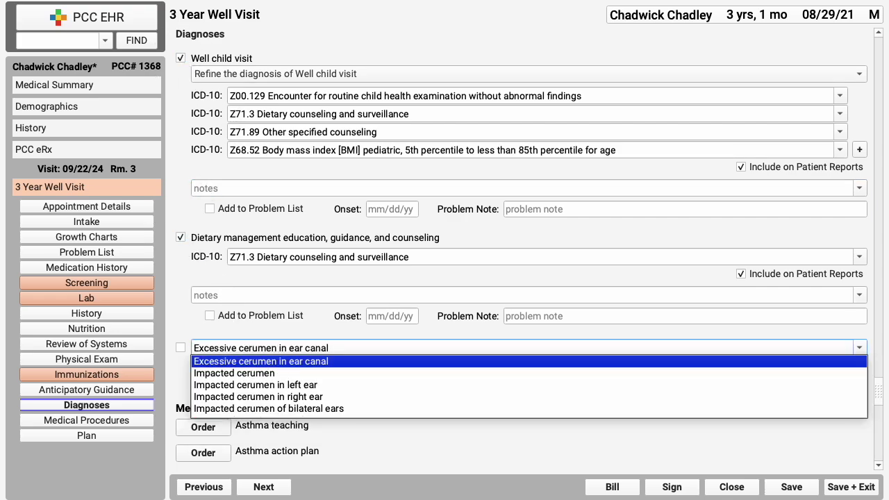
key(Return)
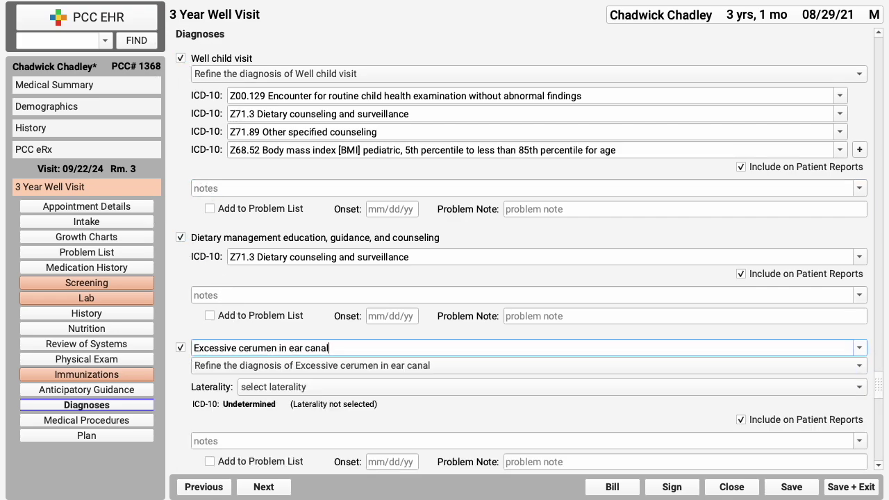
click(420, 387)
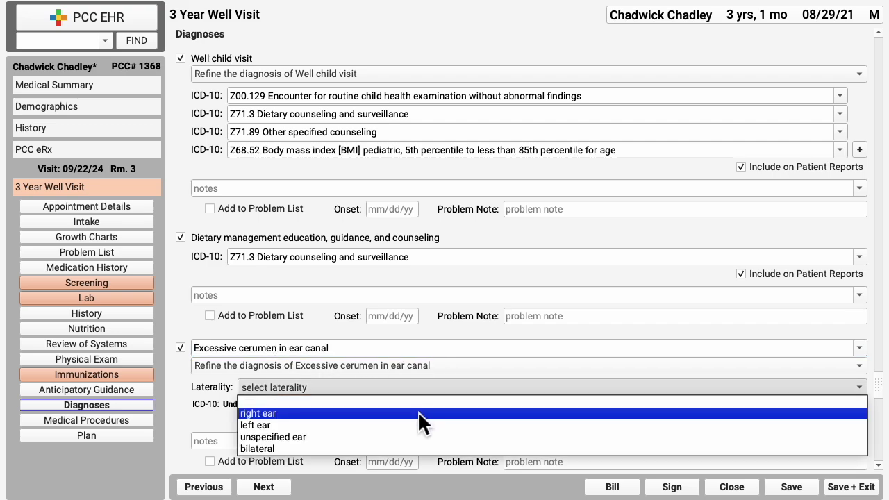
click(418, 413)
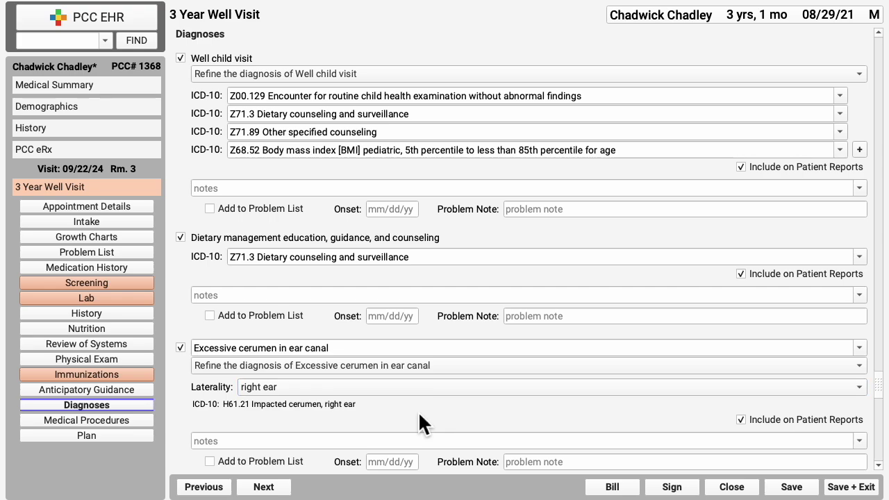
Add the excessive cerumen diagnosis to the Problem List, and turn its inclusion on patient reports off and on again.
click(256, 460)
click(782, 420)
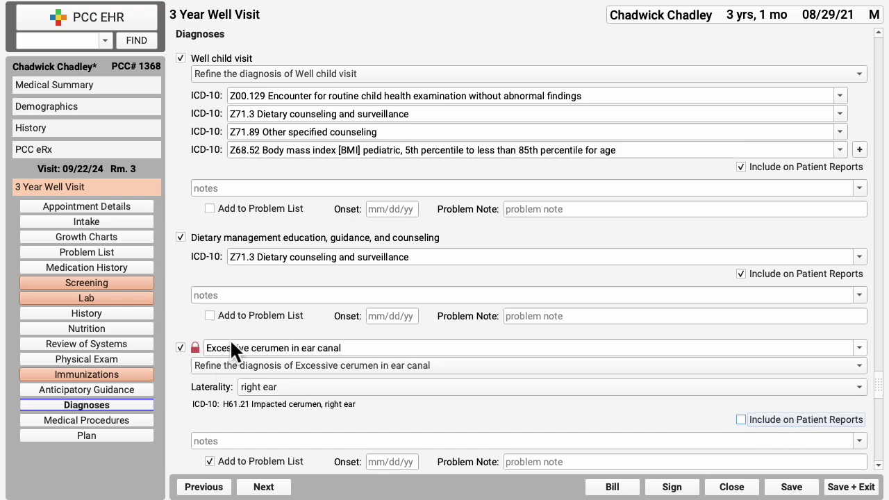
click(740, 420)
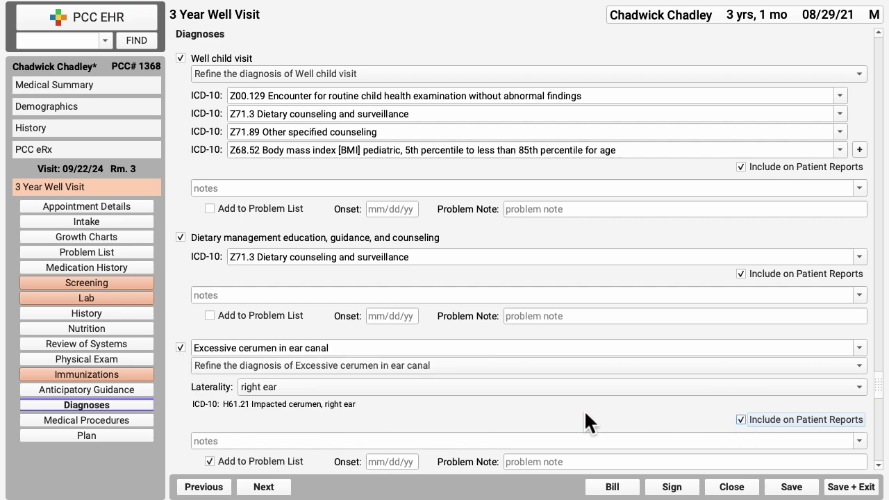
Look over Anticipatory Guidance and preview the School Nurse Meds Admin form from the Plan without generating it.
click(118, 391)
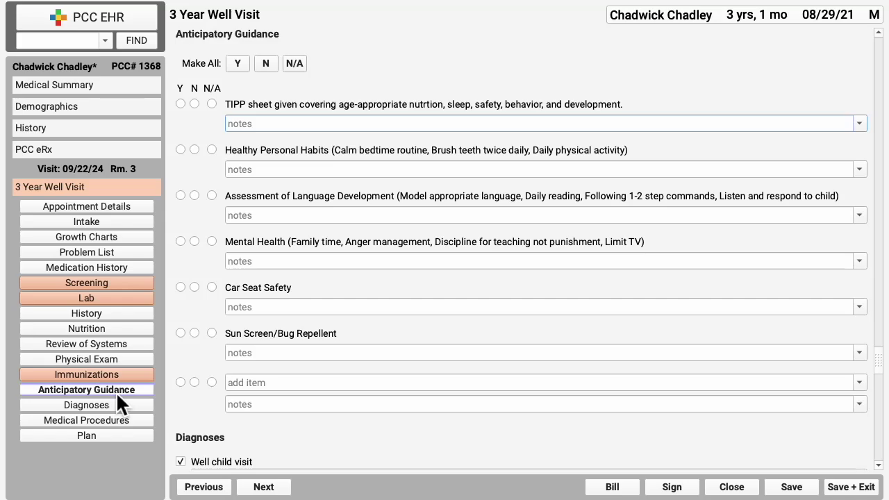
click(114, 435)
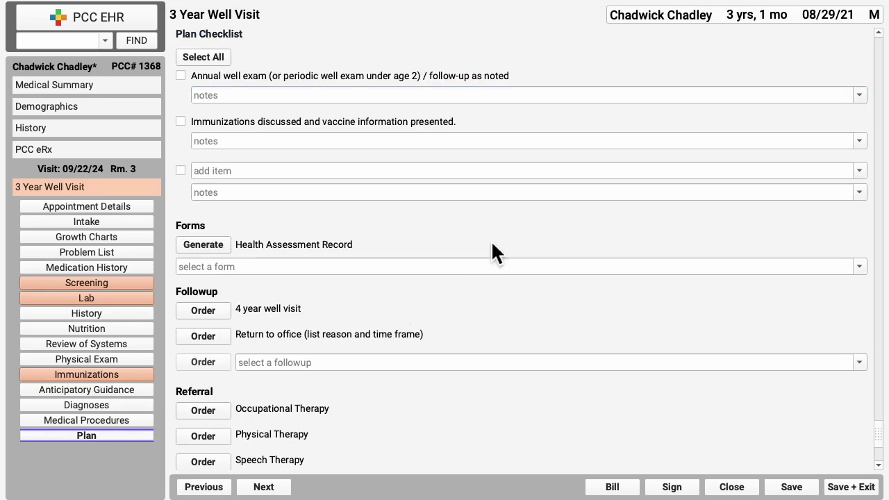
click(384, 270)
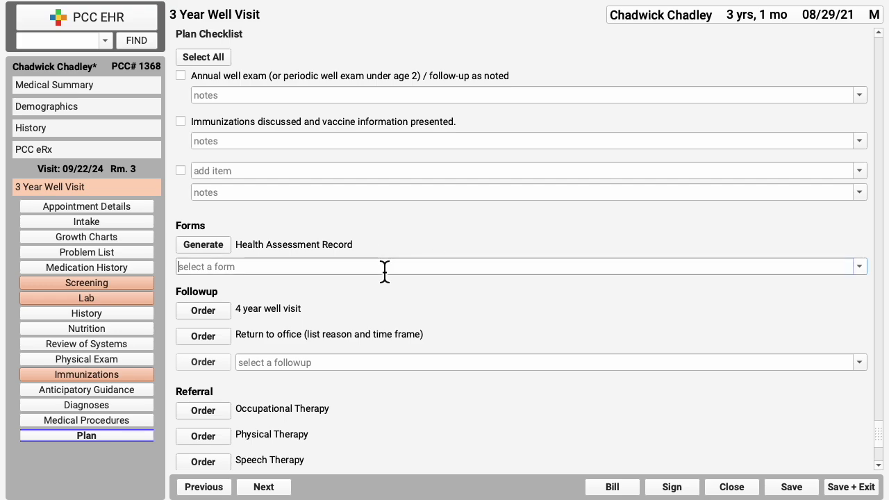
text(nurs)
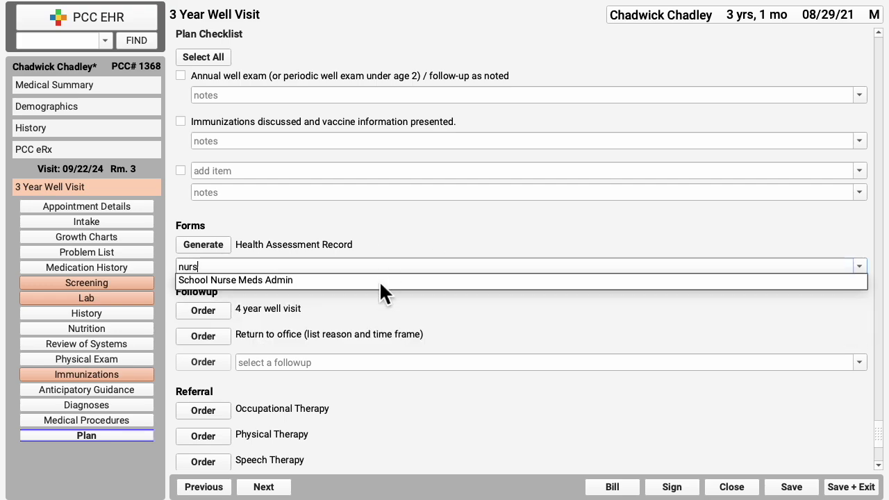
click(324, 281)
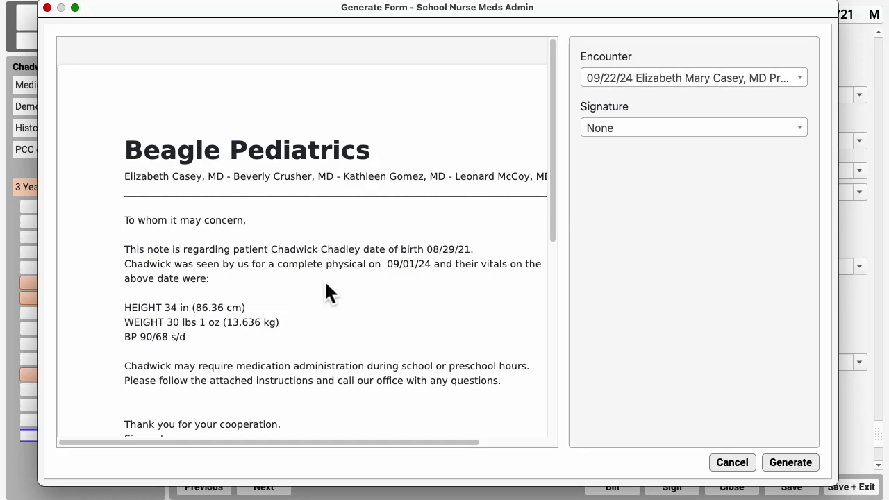
click(740, 463)
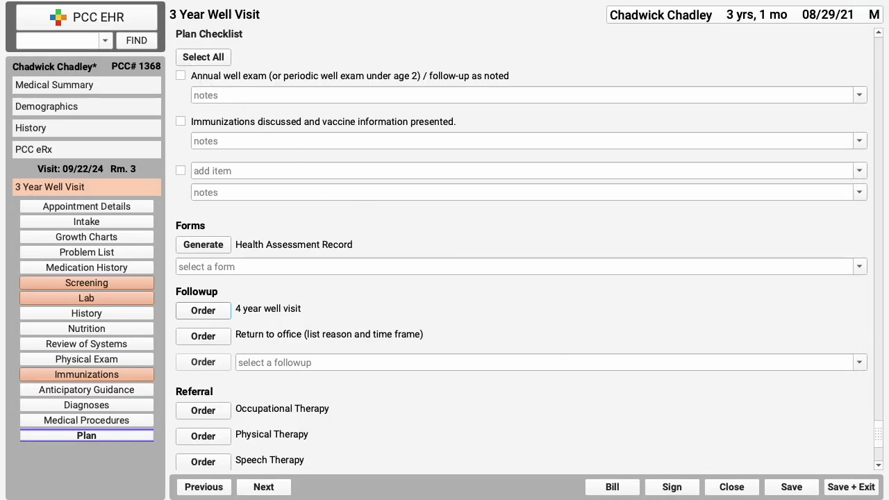
Look up AAP patient education material for the patient's Asthma problem.
click(152, 21)
click(199, 26)
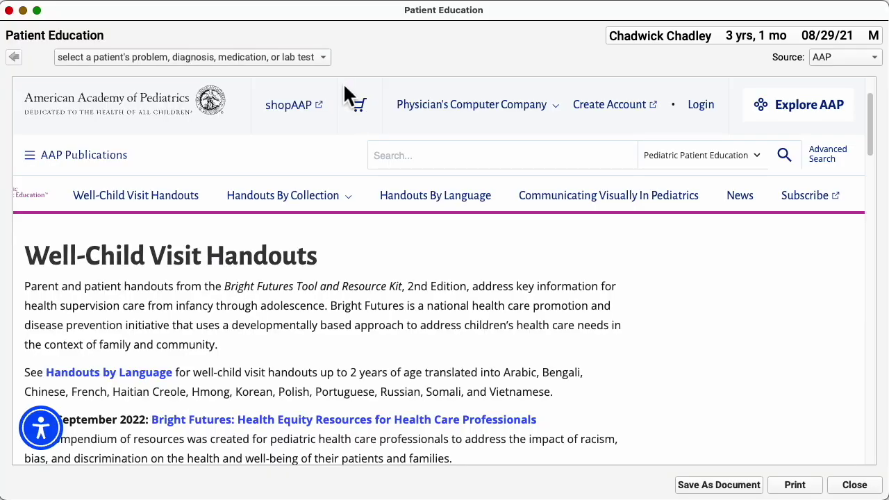
click(314, 56)
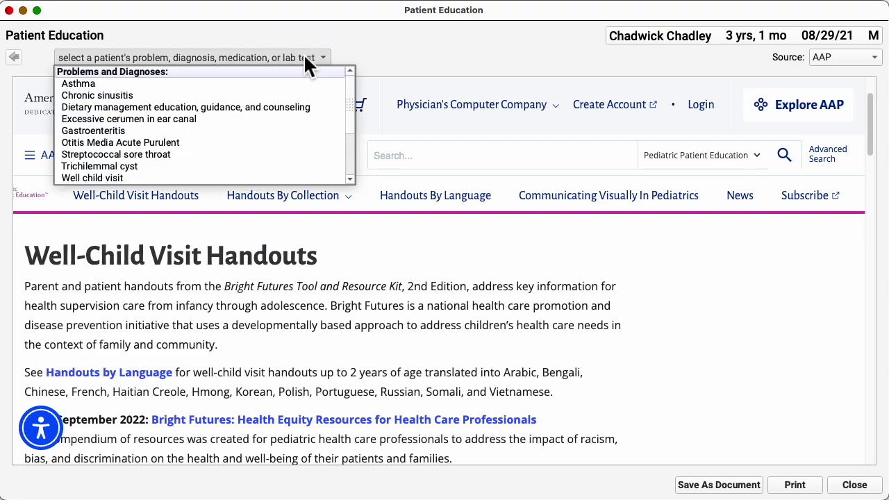
click(168, 83)
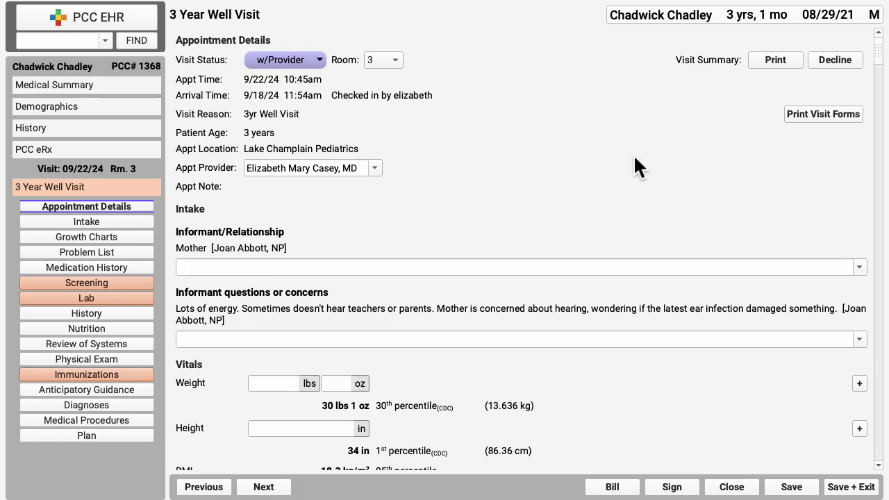
Review the visit's billing diagnoses and procedures, and sign the 3 Year Well Visit chart note.
click(612, 487)
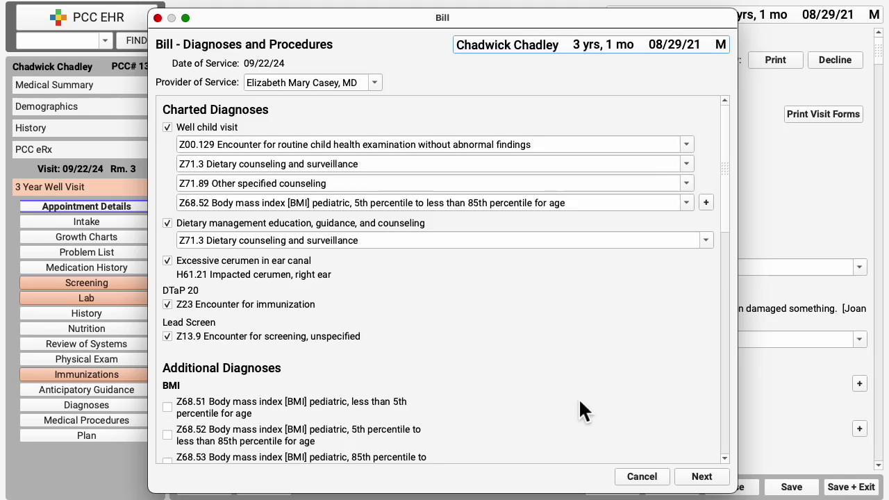
key(Escape)
click(672, 487)
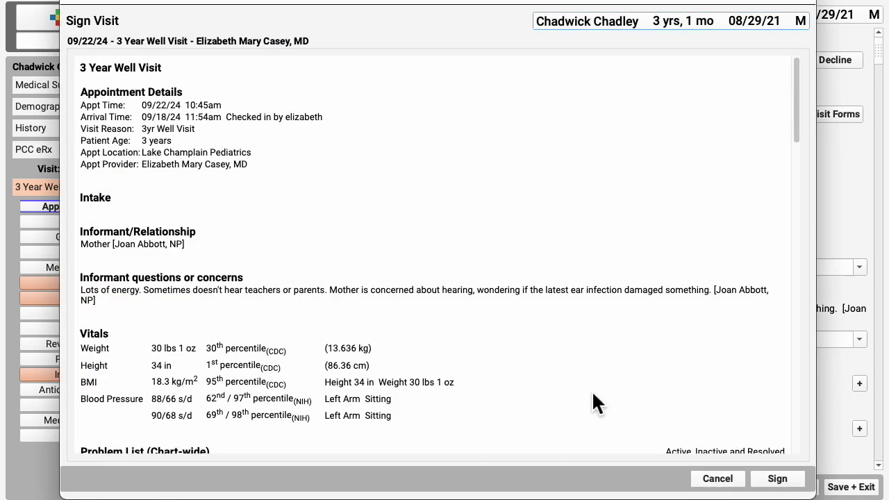
click(778, 482)
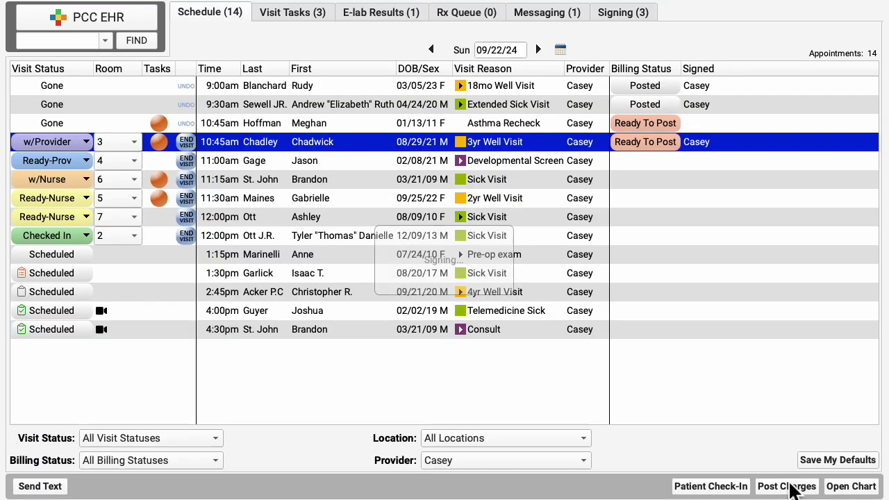
Set the visit status of the 10:45am 3yr Well Visit in room 3 to Ready-Nurse.
click(75, 143)
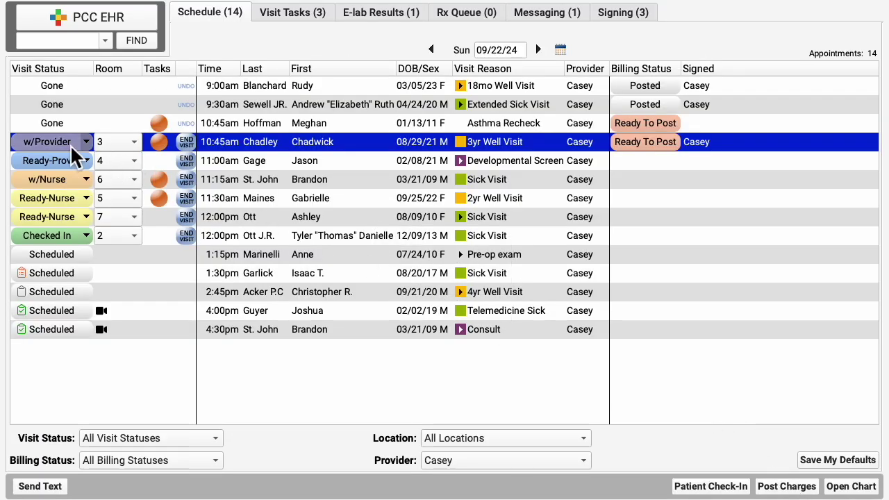
click(75, 151)
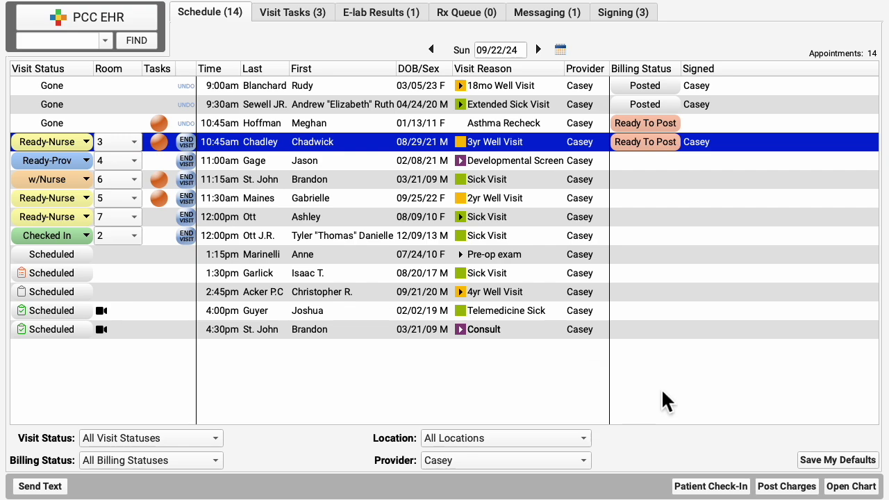